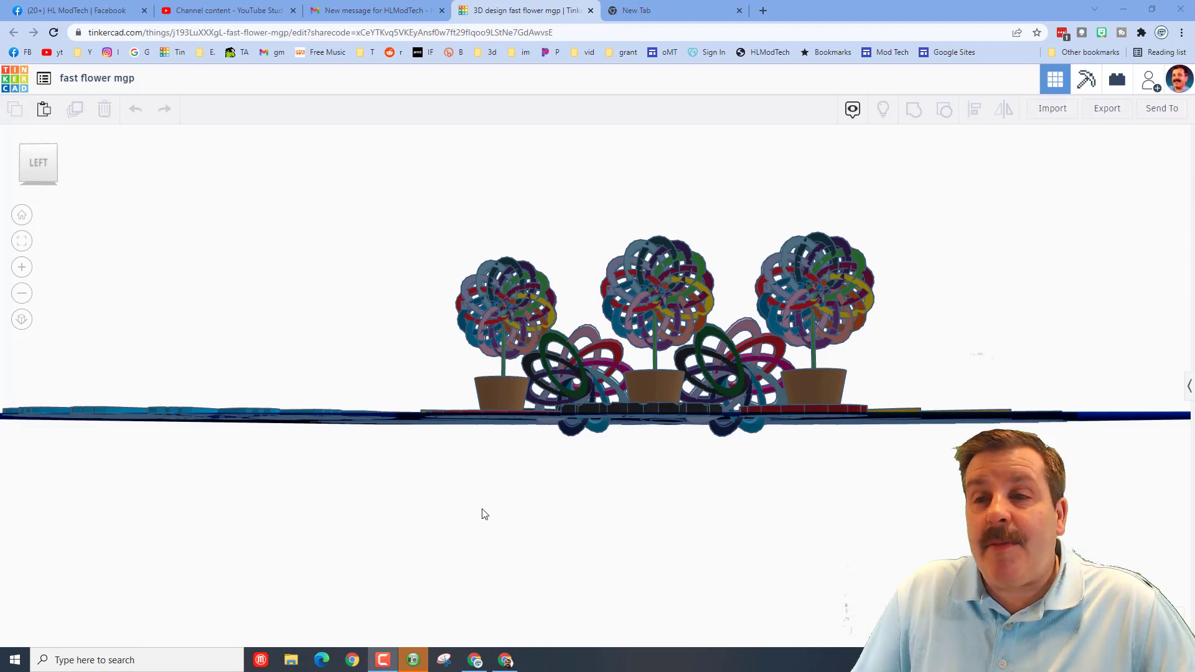
Step: Orbit the view of the flower-pot design up from edge-on to an elevated angle
right_drag(484, 514, 535, 493)
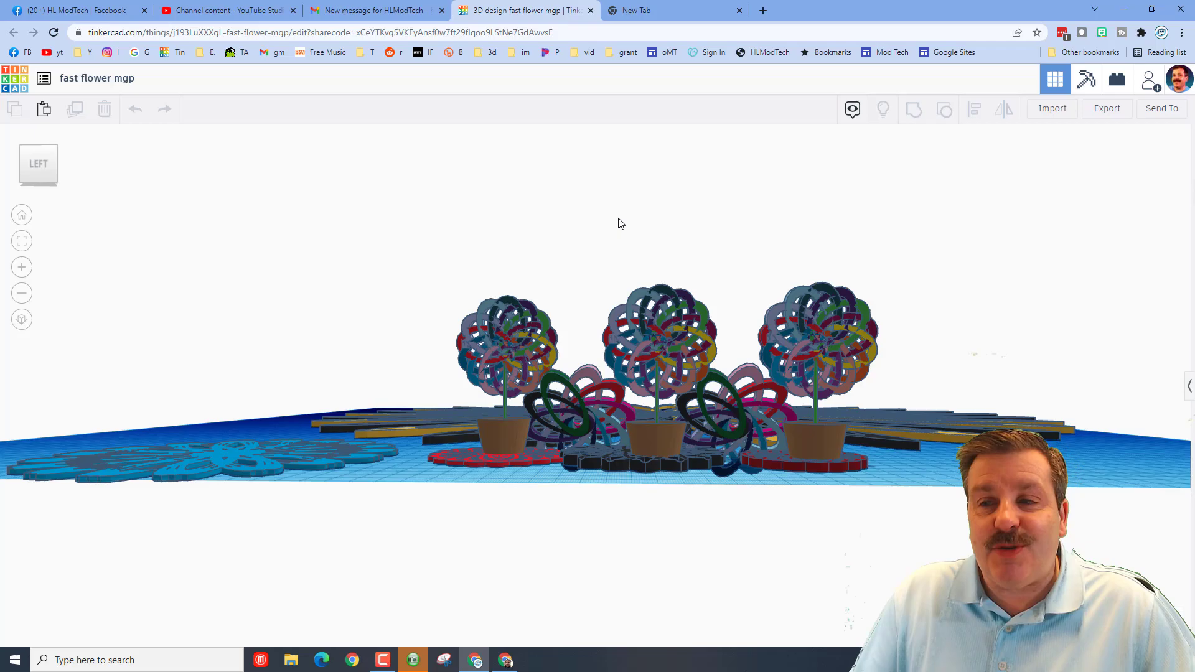
Step: Orbit down to a top view of the sample navy and yellow flower
right_drag(695, 226, 733, 429)
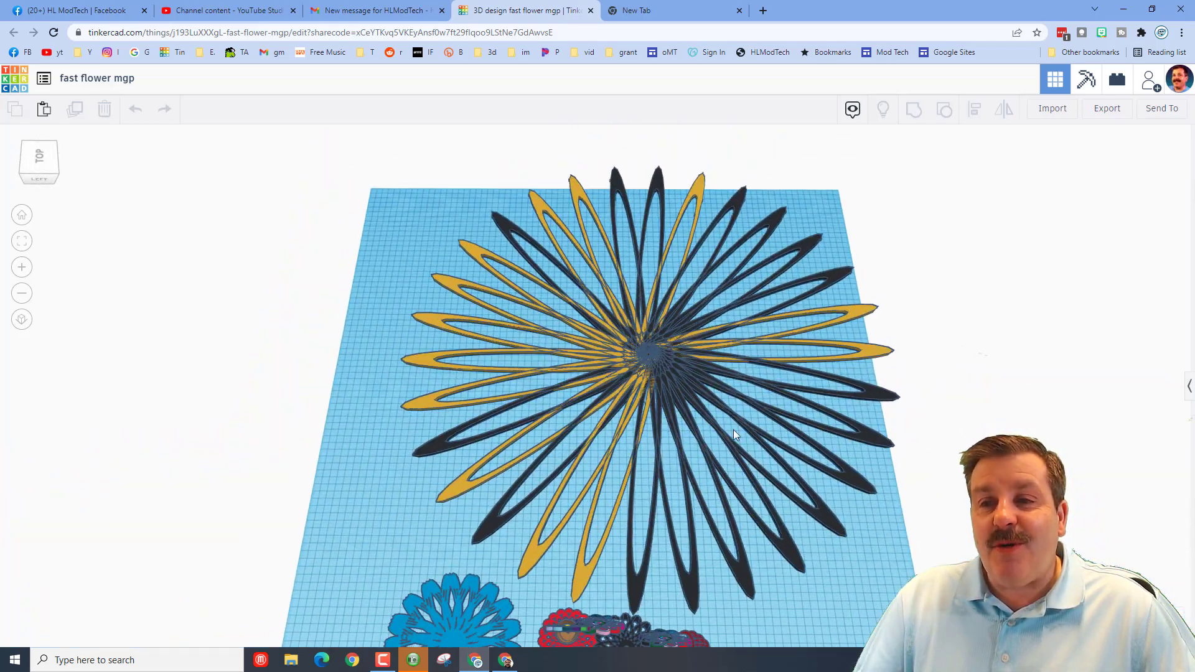
right_drag(528, 491, 364, 436)
right_drag(342, 531, 724, 504)
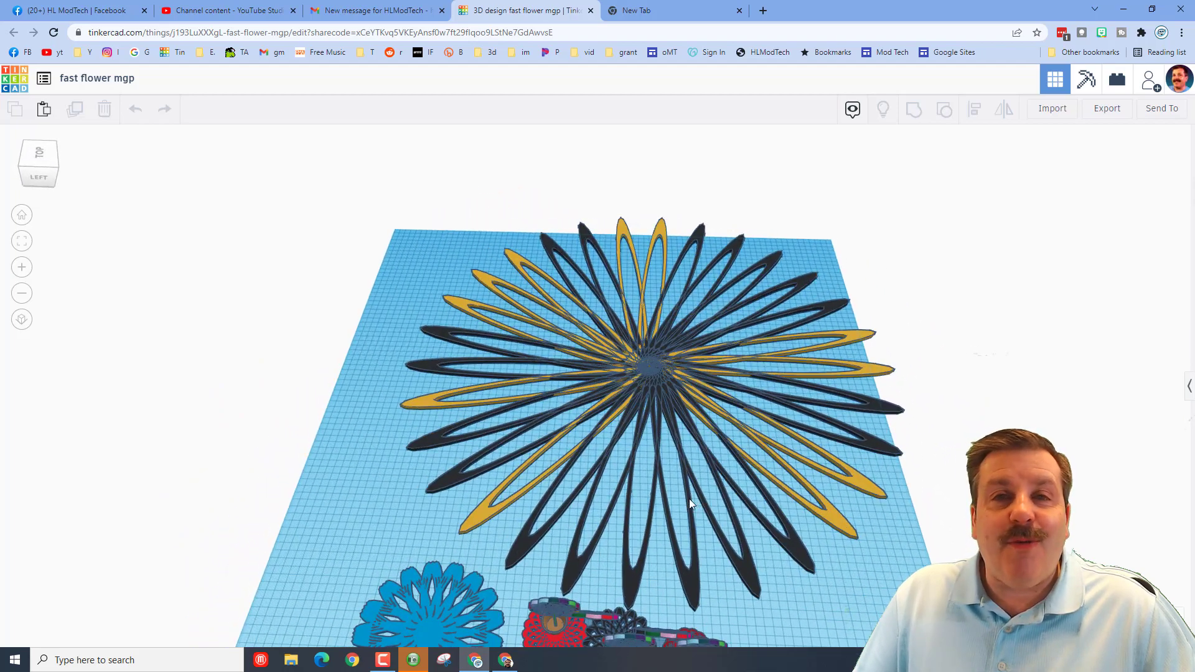
Step: Pull a yellow petal tube out of the flower, undo the move, and orbit around it
click(473, 519)
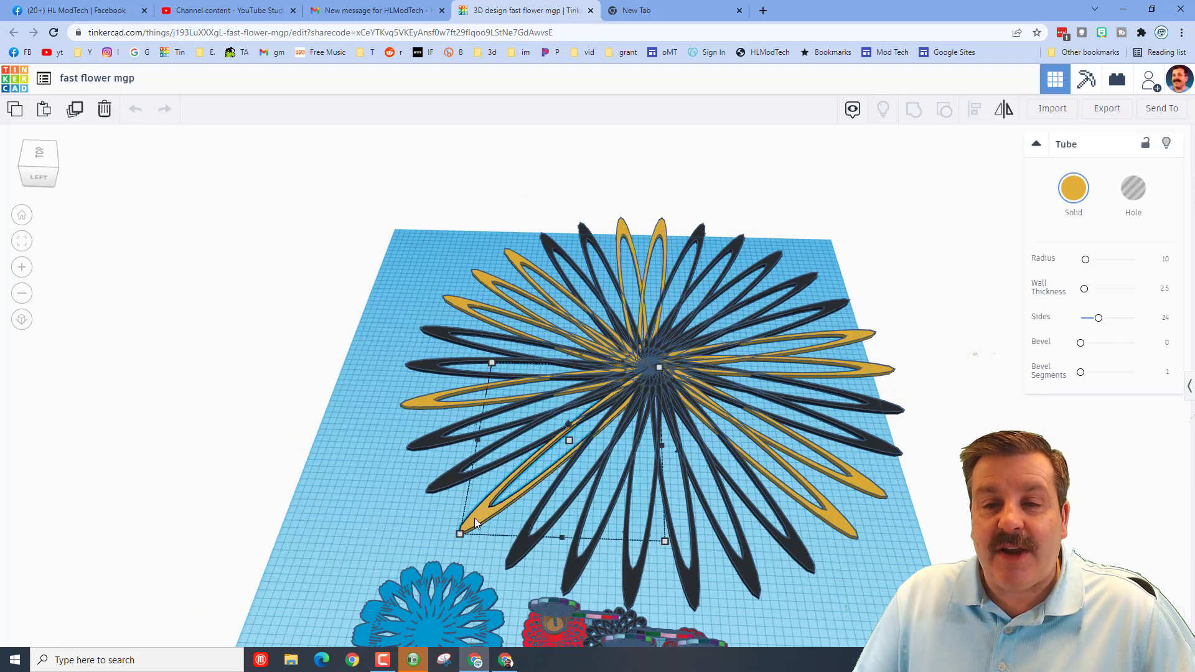
drag(474, 519, 396, 489)
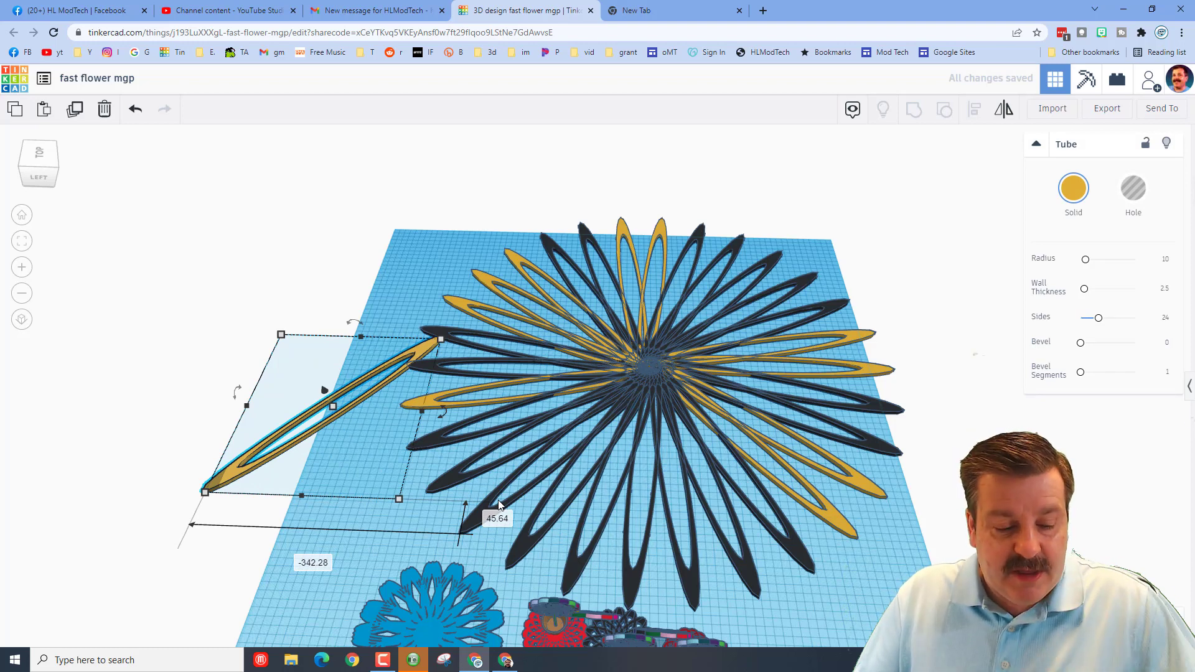
key(ctrl+z)
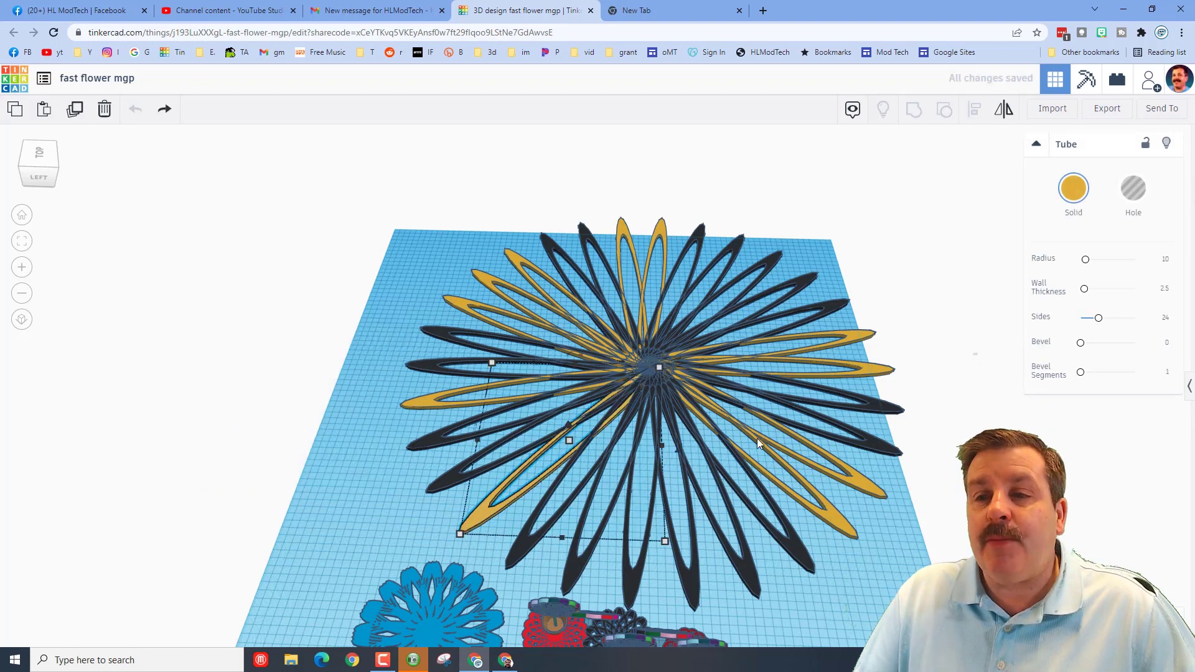
mouse_move(757, 438)
right_down()
mouse_move(778, 450)
mouse_move(722, 436)
mouse_move(640, 439)
mouse_move(652, 462)
mouse_move(712, 478)
mouse_move(861, 458)
mouse_move(893, 432)
mouse_move(850, 405)
mouse_move(775, 423)
right_up()
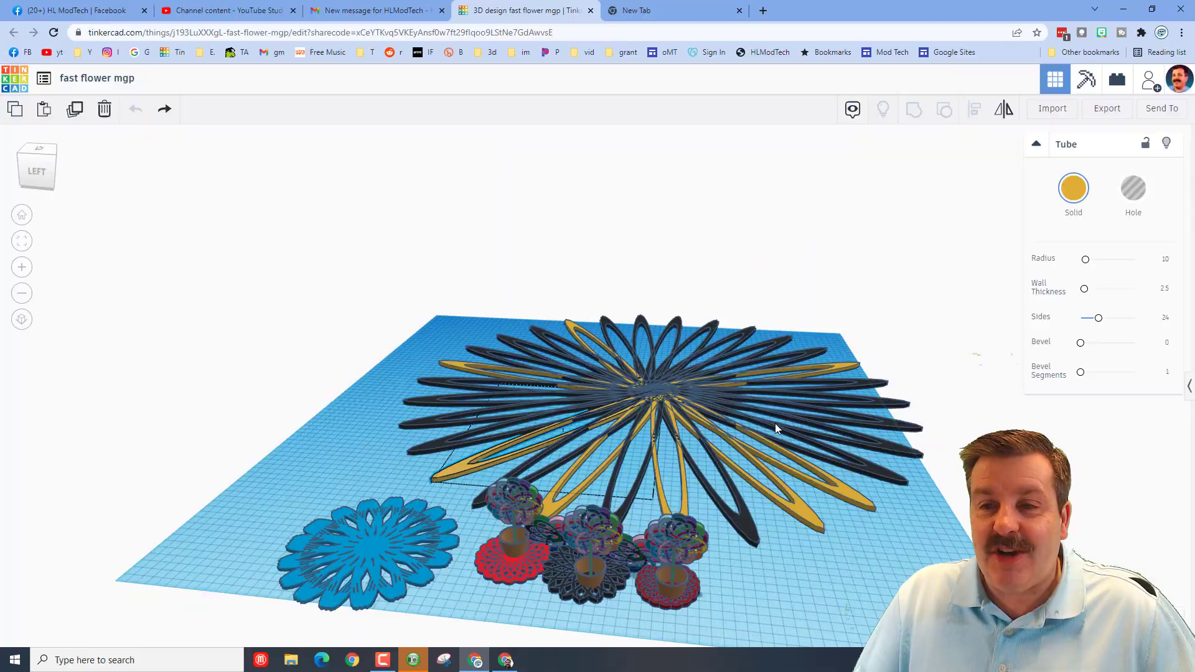
scroll(776, 478, up, 5)
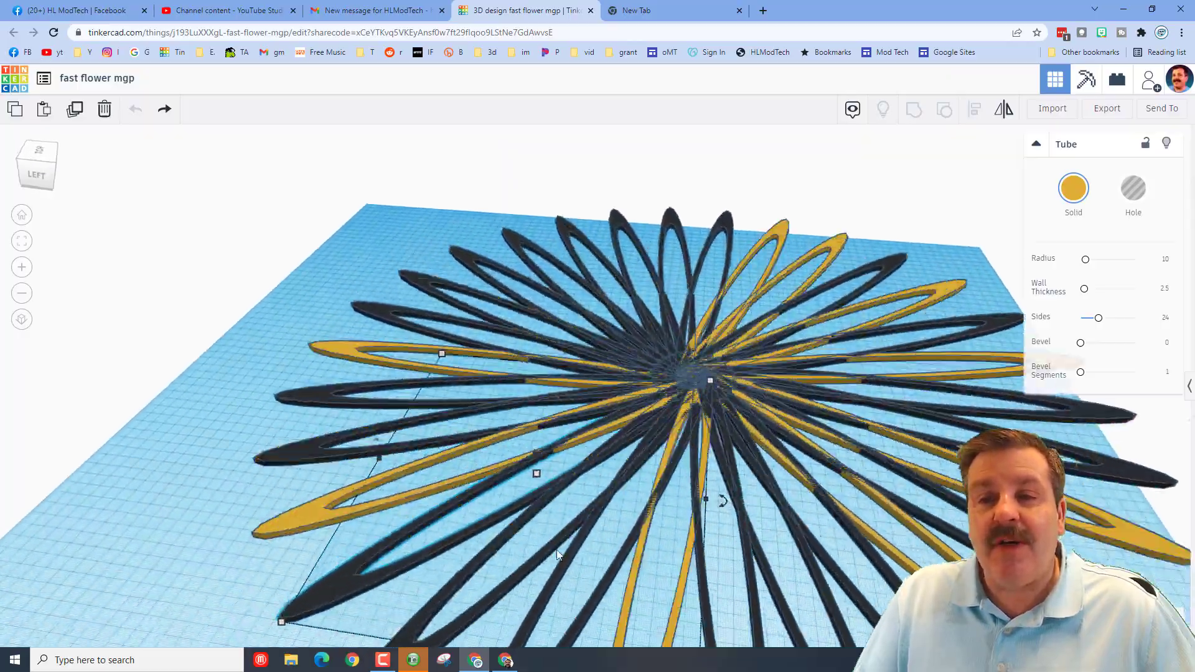
mouse_move(557, 554)
right_down()
mouse_move(583, 570)
mouse_move(697, 580)
mouse_move(614, 554)
mouse_move(723, 601)
mouse_move(555, 552)
right_up()
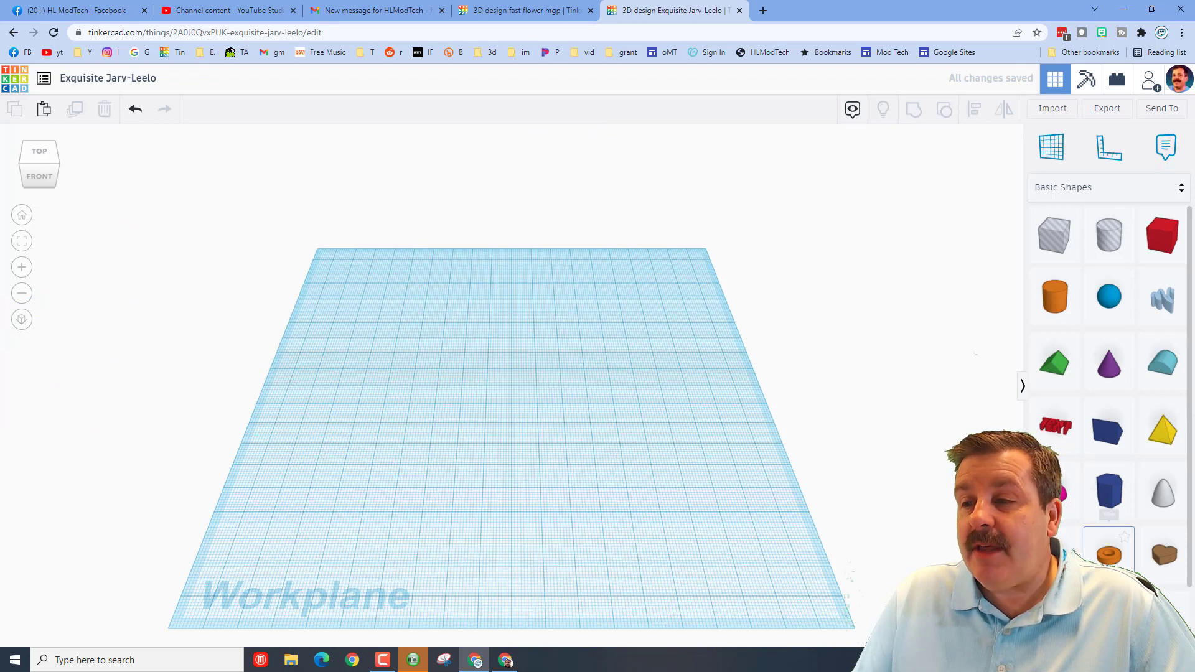
Step: Place a Tube on the workplane, set its height to 2, and colour it dark navy
drag(1108, 554, 570, 408)
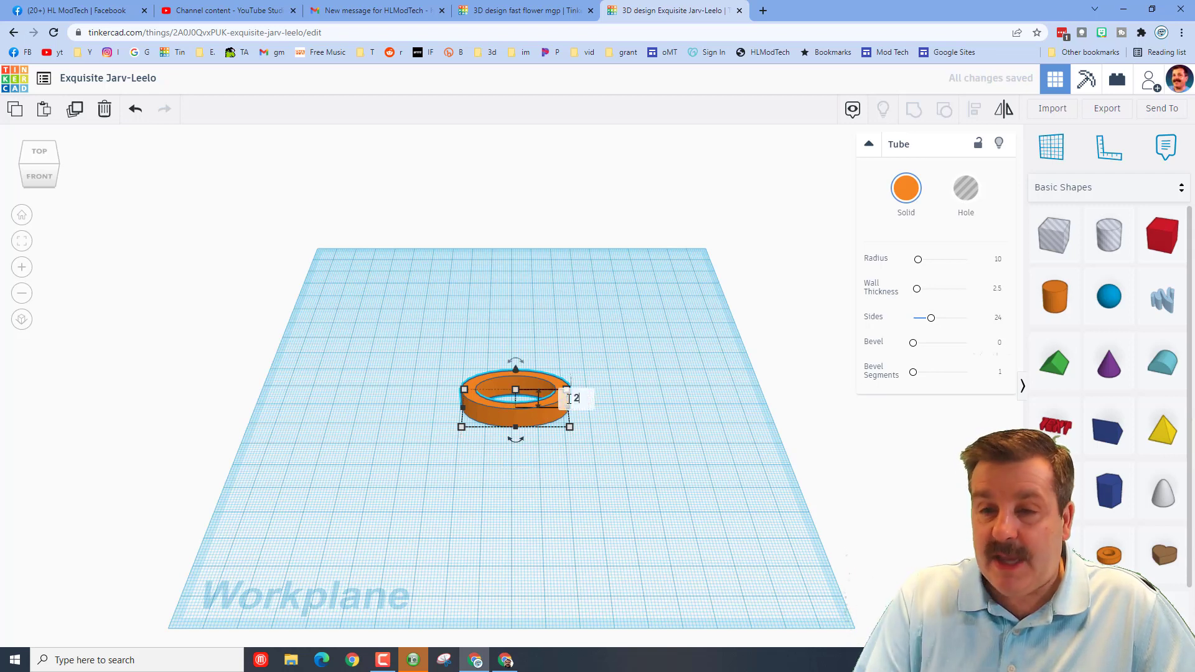
text(2)
key(Return)
click(909, 218)
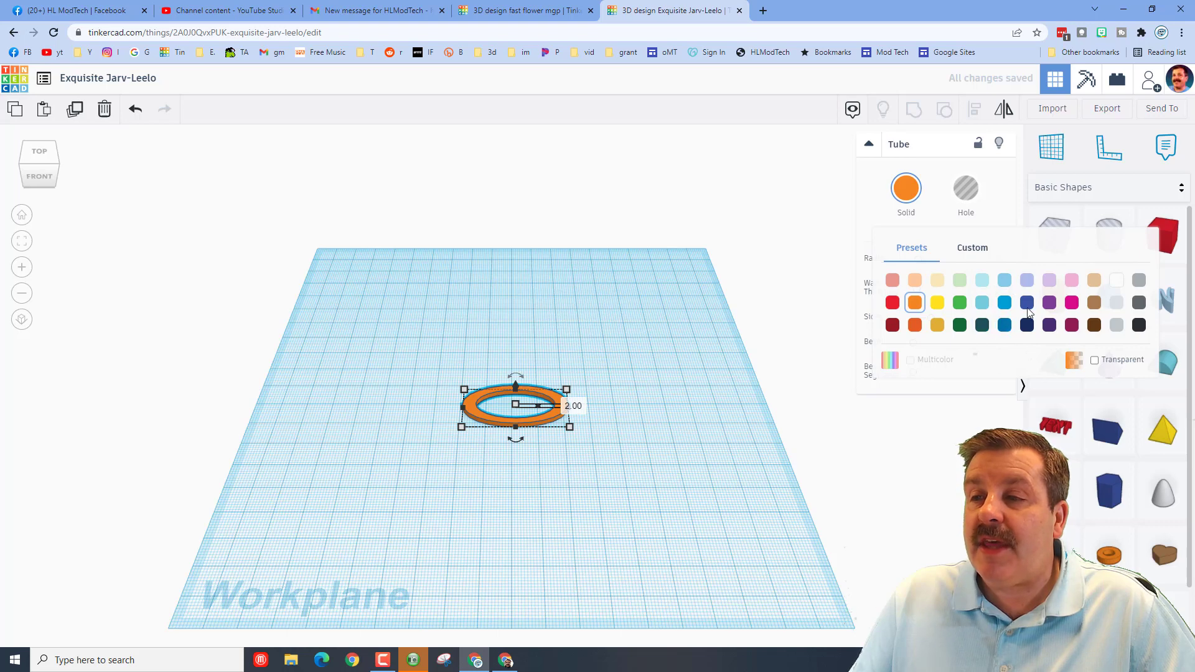
click(1027, 325)
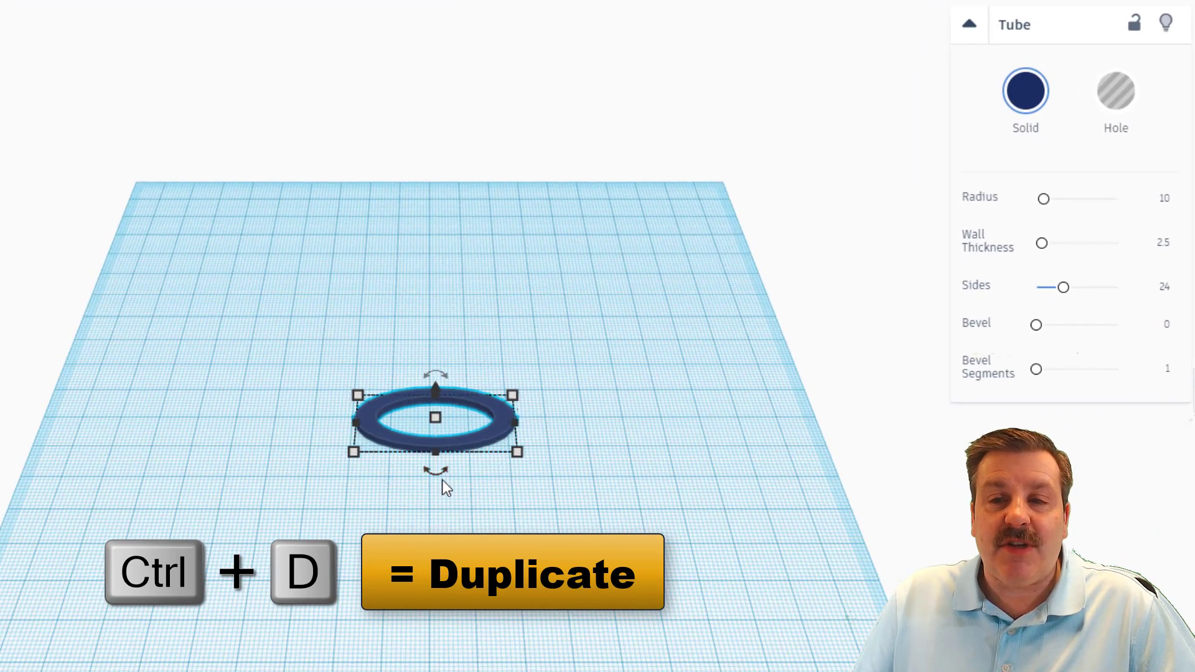
Step: Rotate the navy tube 22.5° and duplicate it twice with Ctrl+D to fan out rings
drag(443, 481, 409, 481)
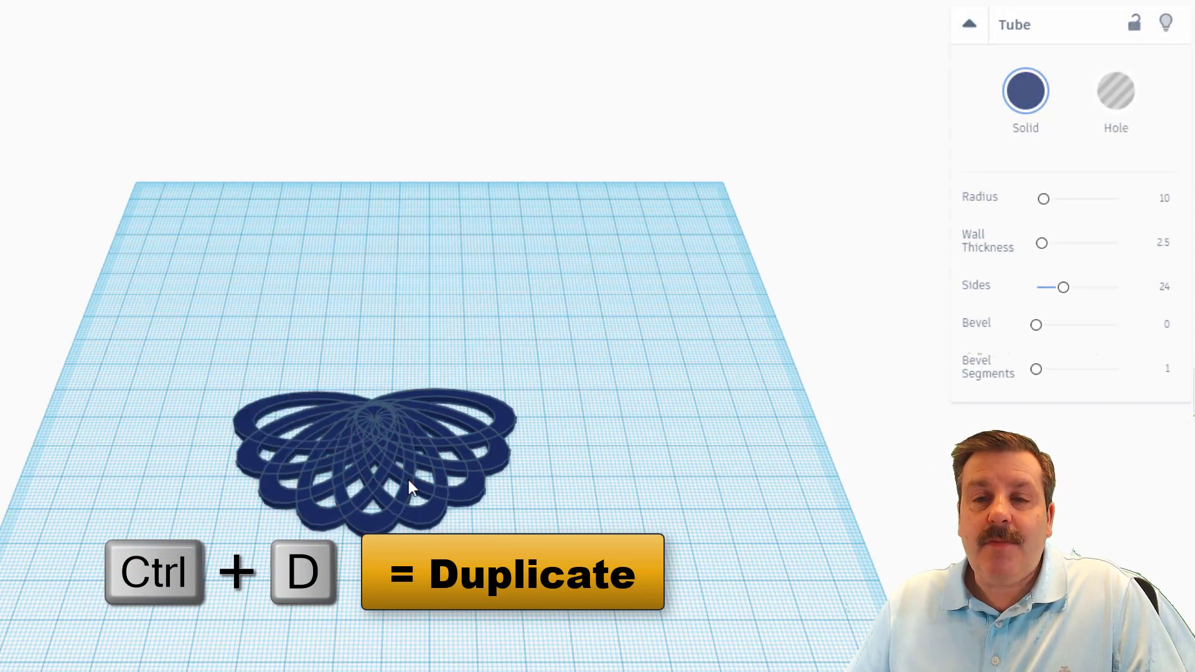
key(ctrl+d)
key(ctrl+d)
key(ctrl+d)
key(ctrl+d)
key(ctrl+d)
key(ctrl+d)
key(ctrl+d)
key(ctrl+d)
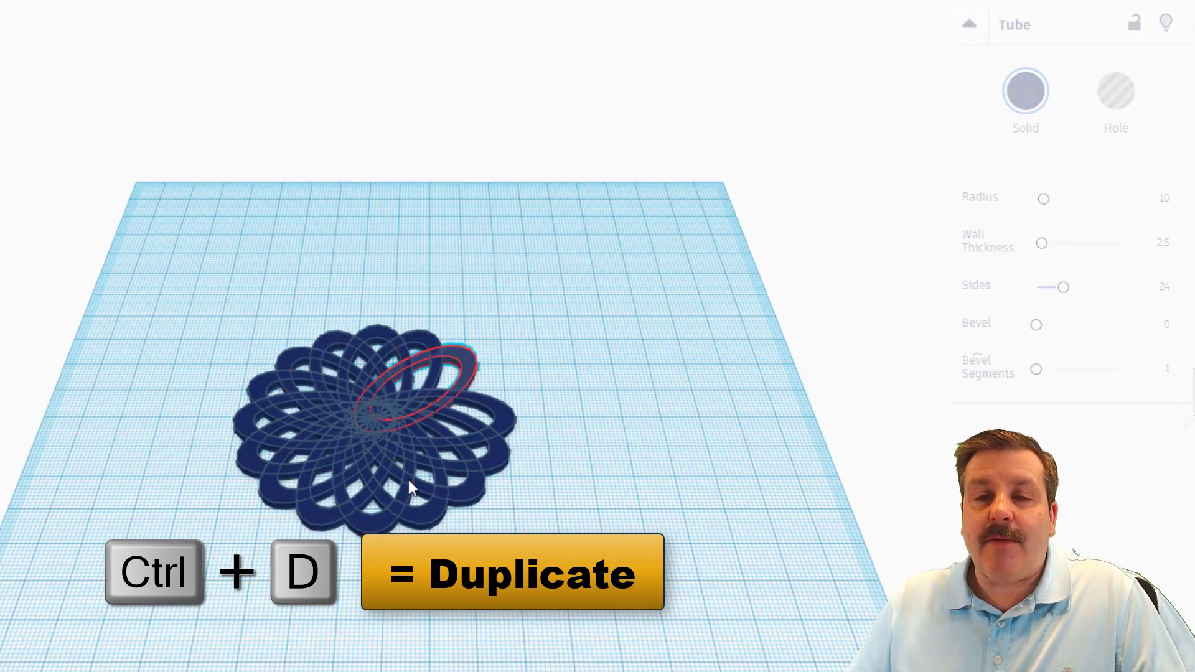
key(ctrl+d)
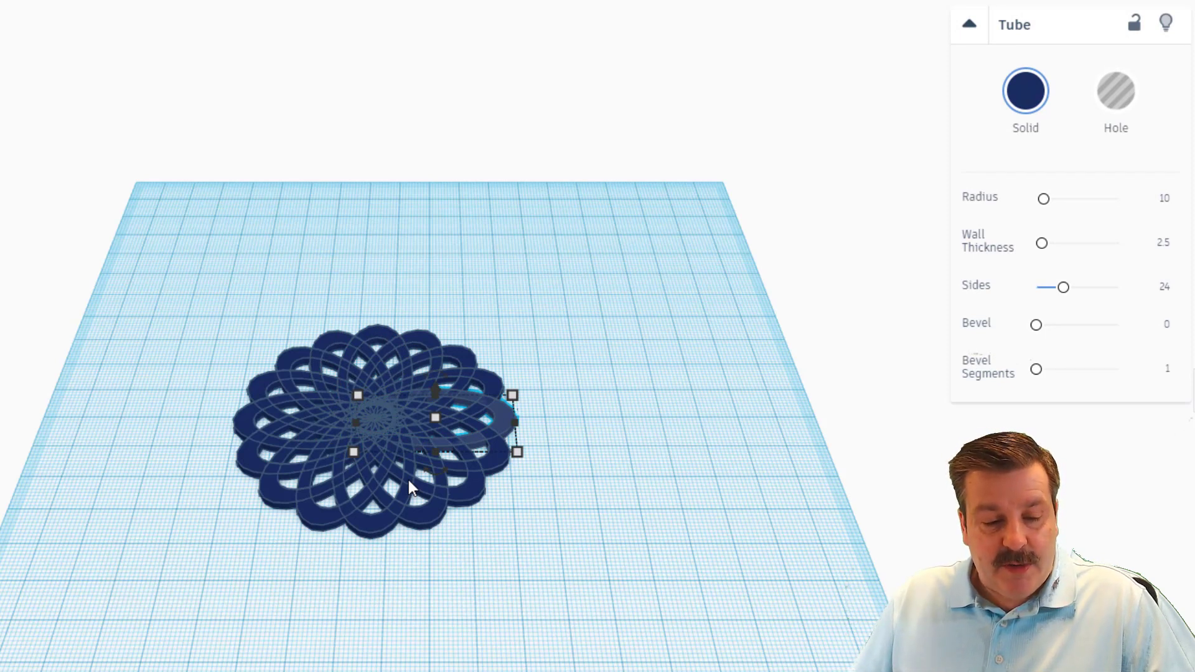
Step: Duplicate the navy tube and colour the new copy yellow
key(ctrl+d)
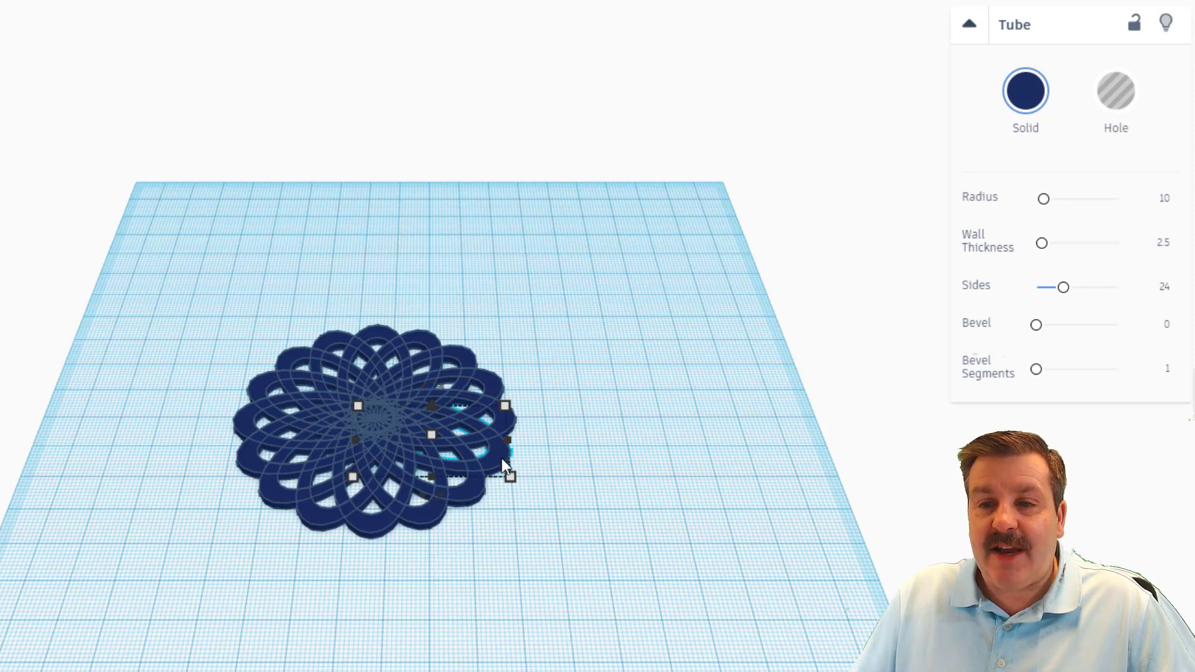
click(1044, 92)
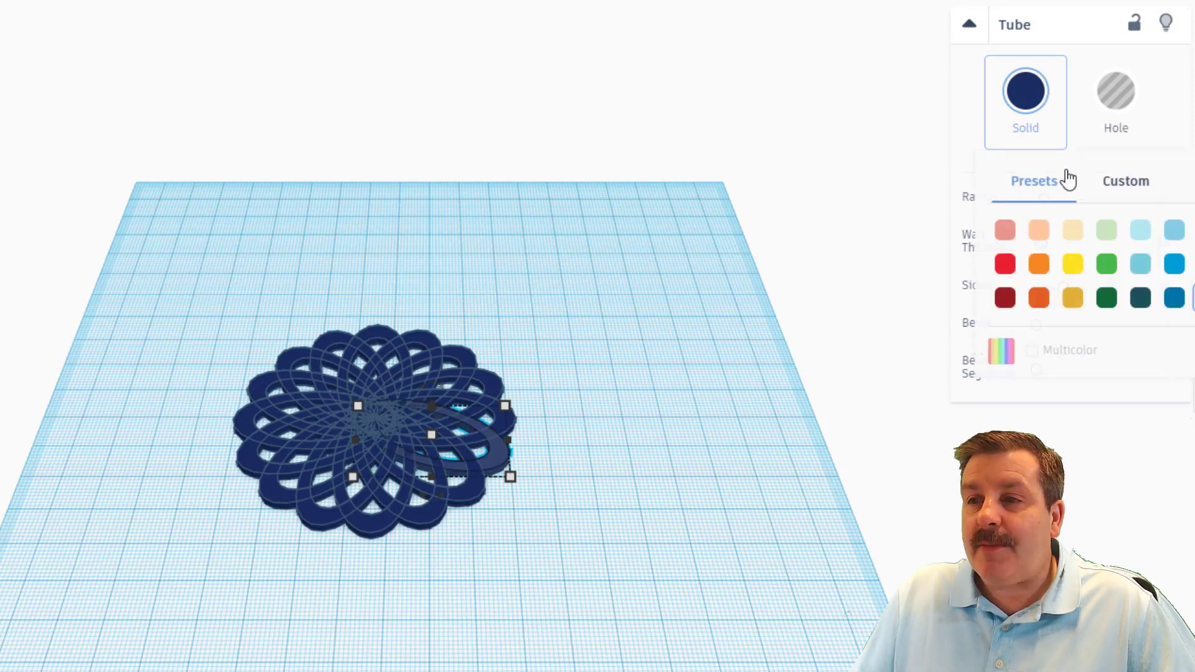
click(1072, 264)
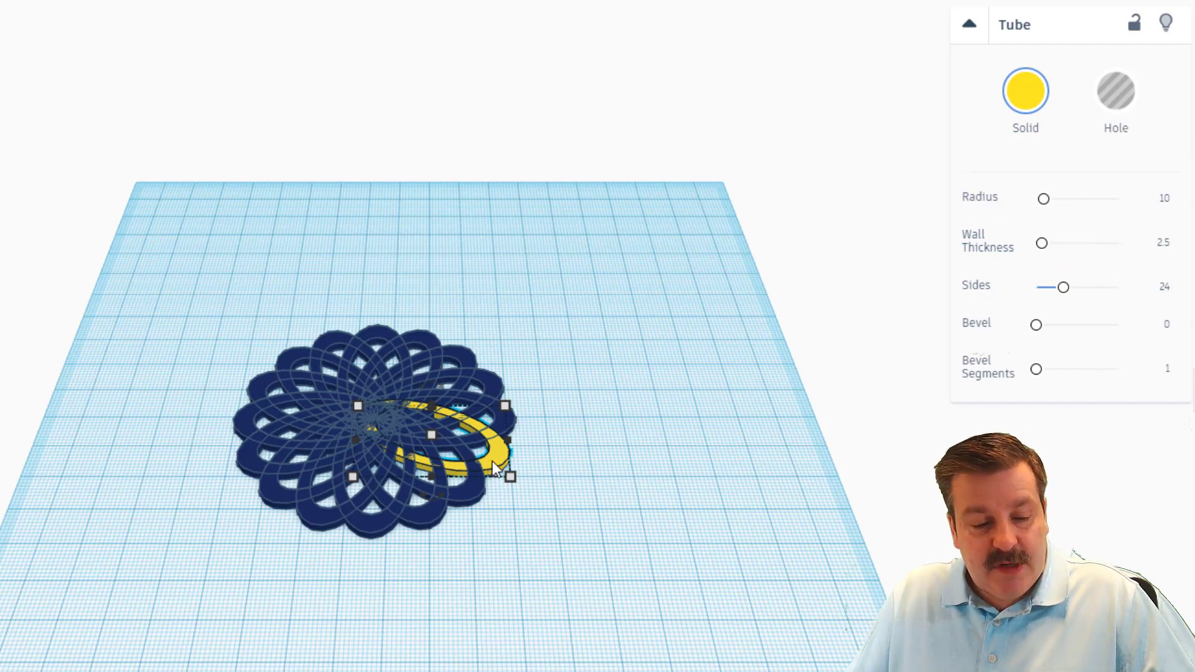
Step: Rotate the yellow tube 22.5°, nudge it down and left, then add three repeated copies
mouse_move(431, 492)
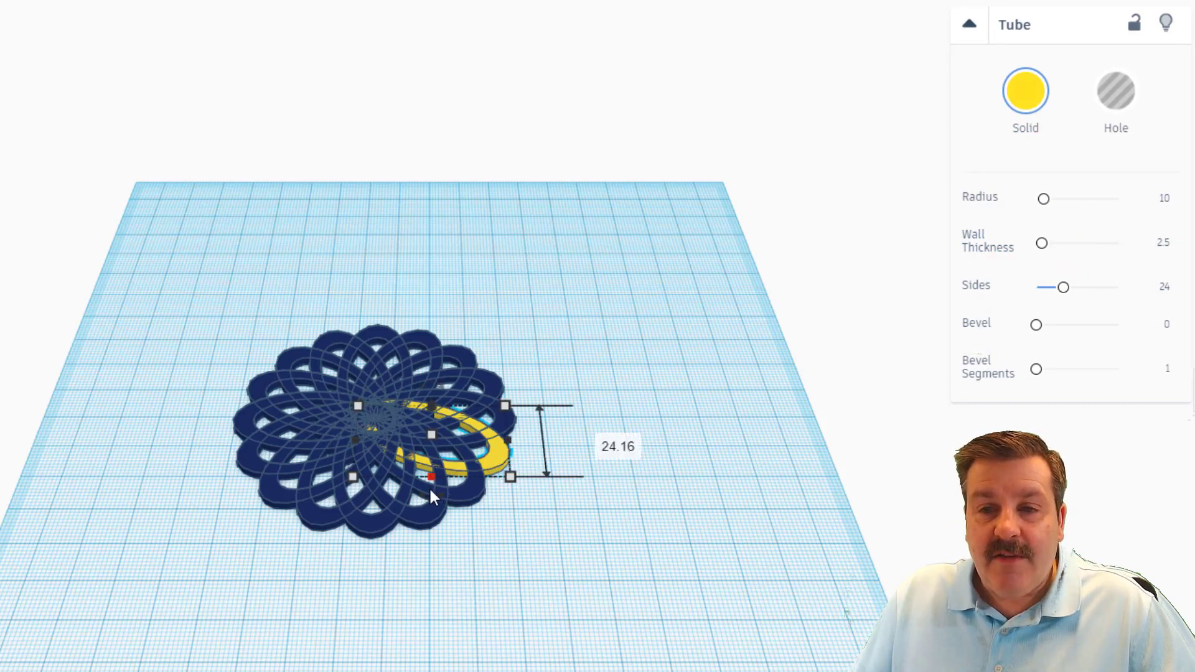
drag(430, 491, 399, 506)
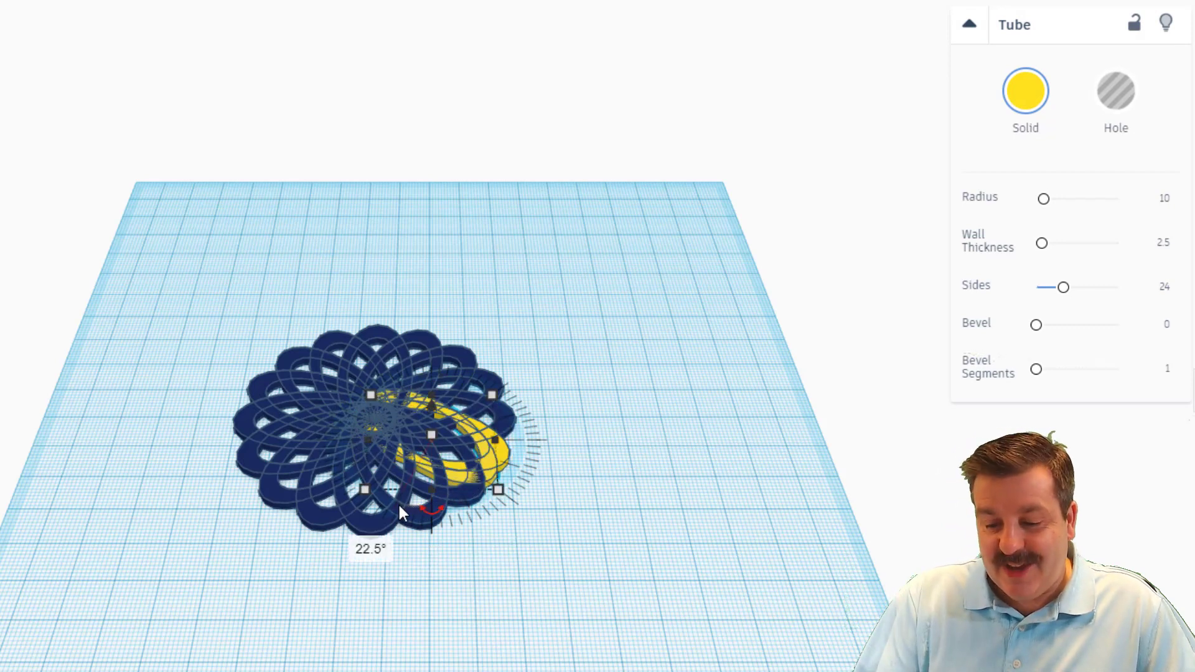
key(Down)
key(Down)
key(Down)
key(Down)
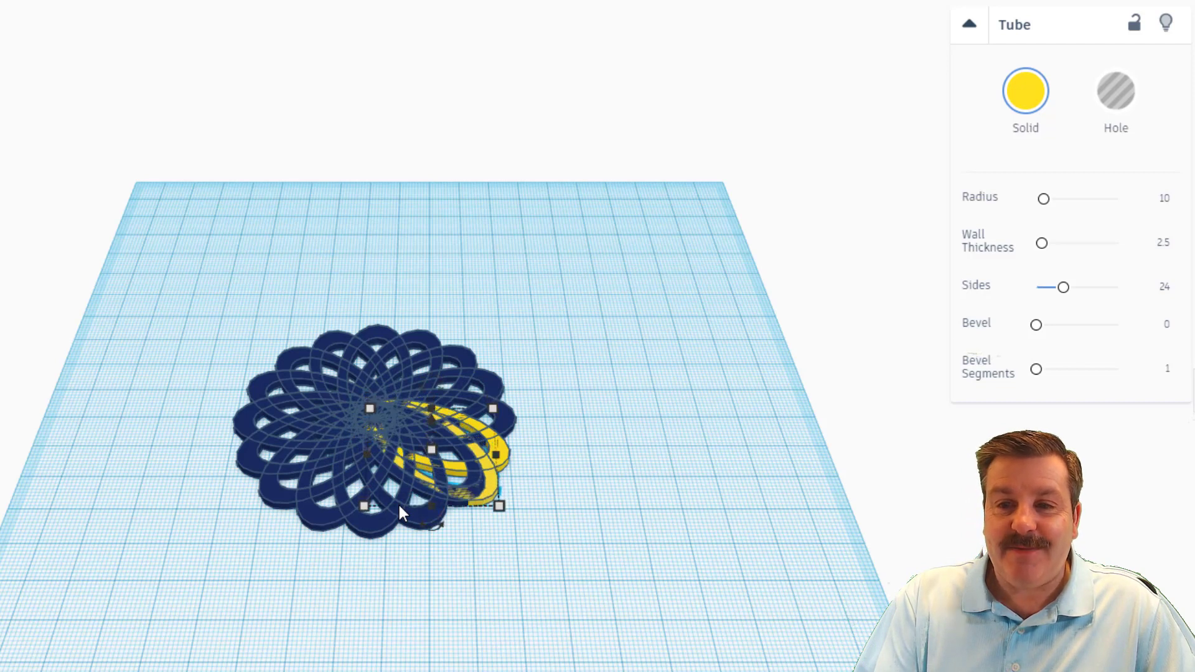
key(Left)
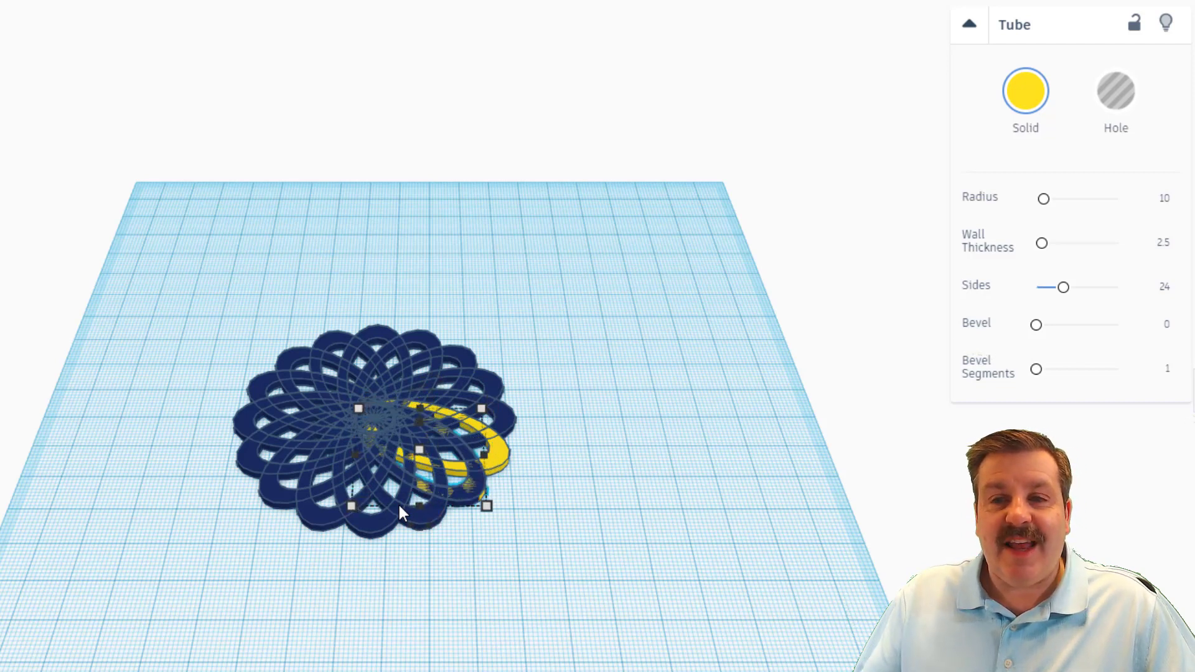
key(ctrl+d)
key(ctrl+d)
key(ctrl+d)
key(ctrl+d)
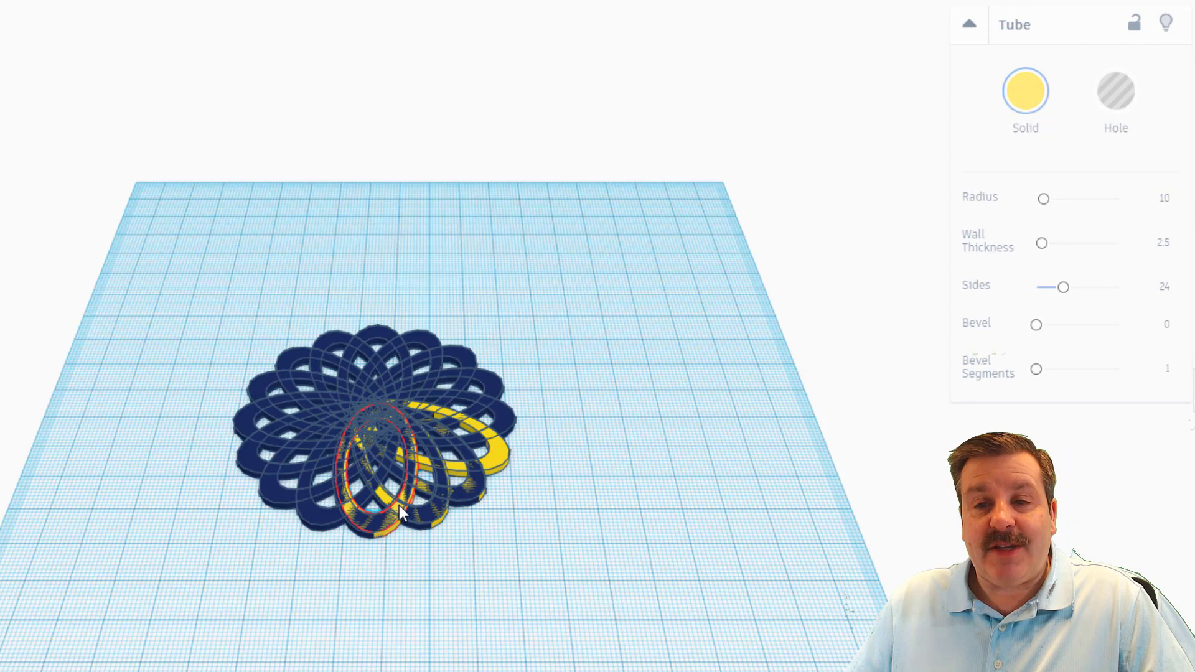
key(ctrl+d)
key(ctrl+d)
key(ctrl+d)
key(ctrl+d)
key(ctrl+d)
key(ctrl+d)
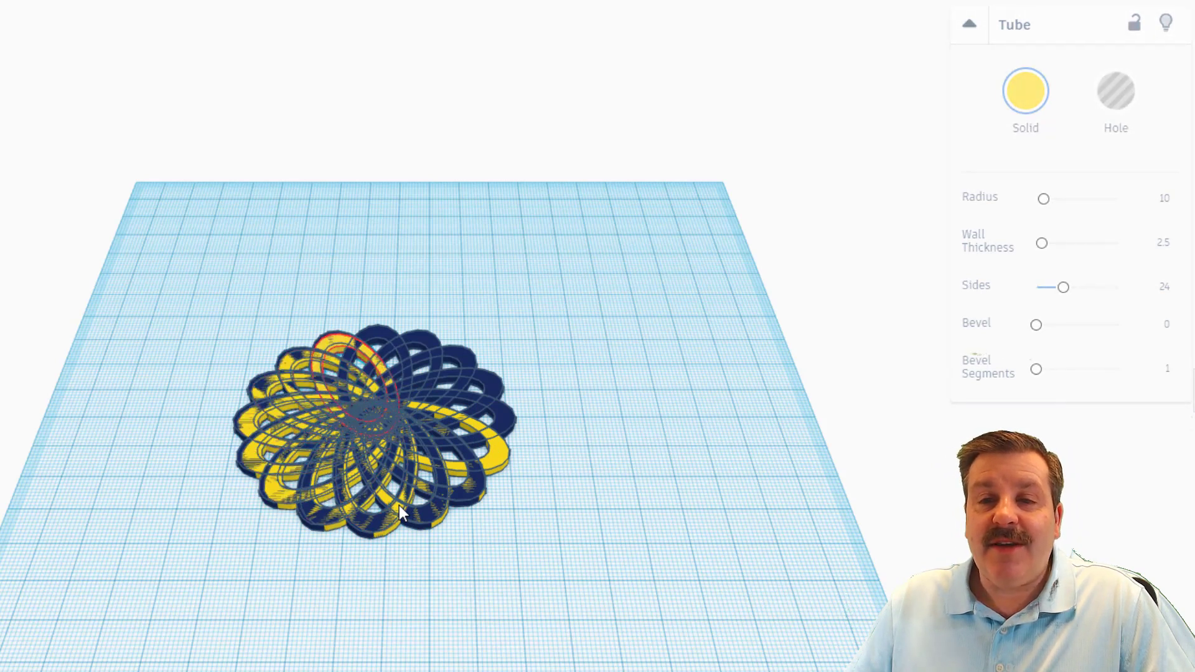
key(ctrl+d)
key(ctrl+d)
key(ctrl+d)
key(ctrl+d)
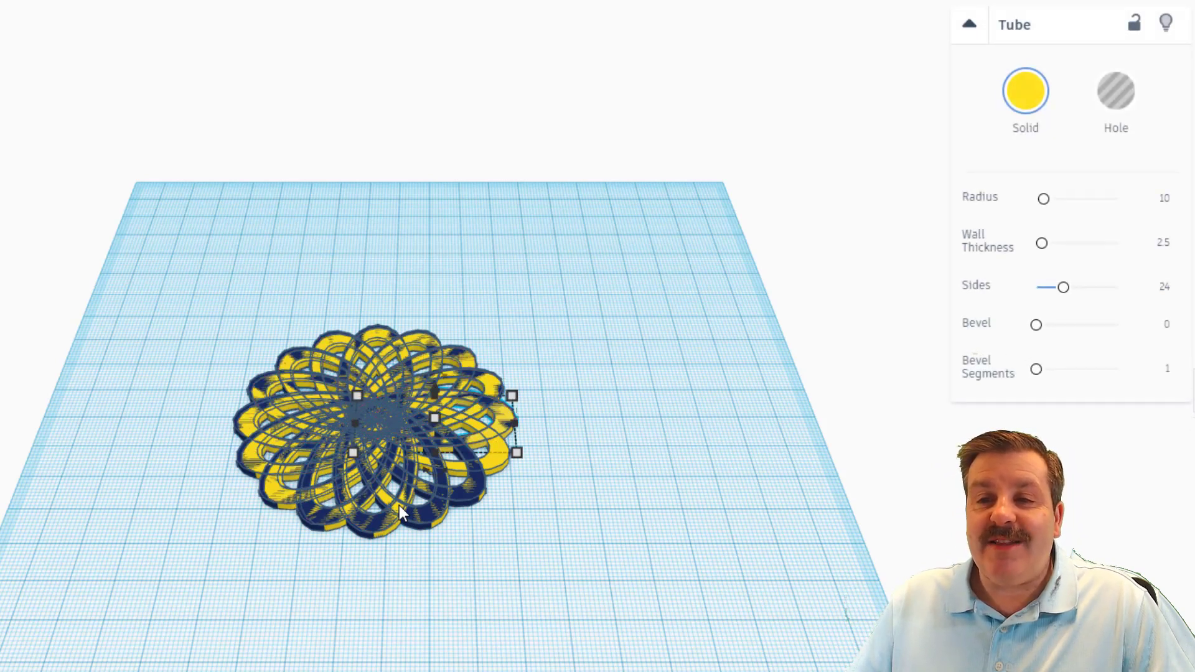
Step: Orbit around the finished navy and yellow flower to view it from a lower angle
right_drag(531, 651, 626, 536)
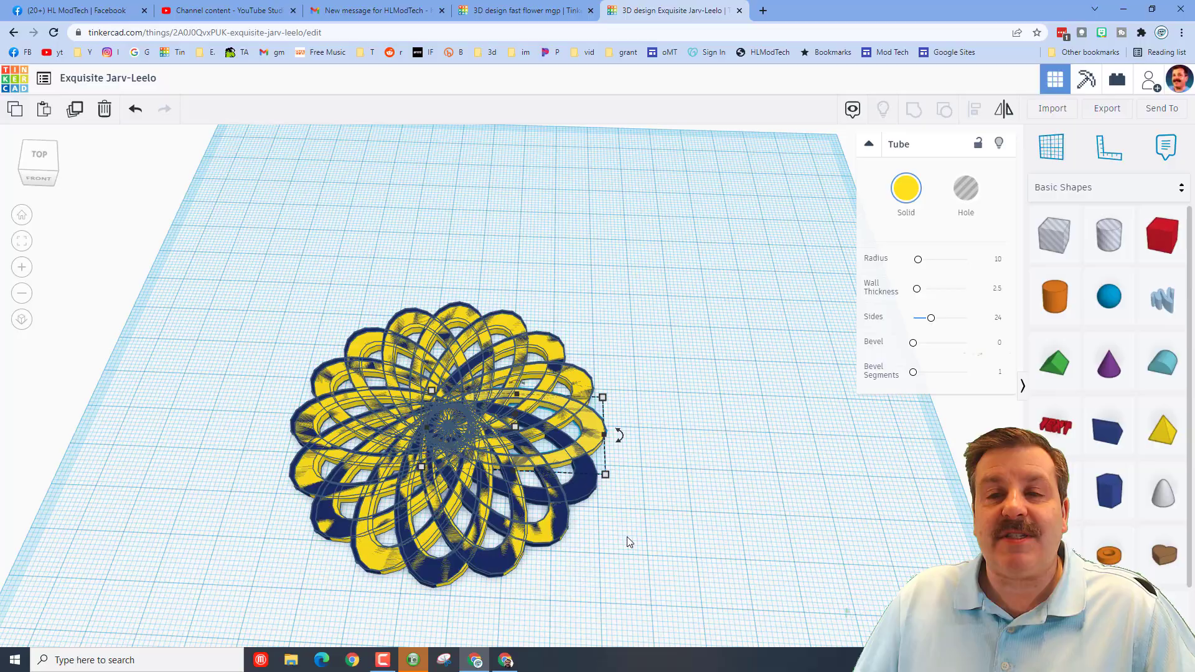
right_drag(630, 537, 709, 399)
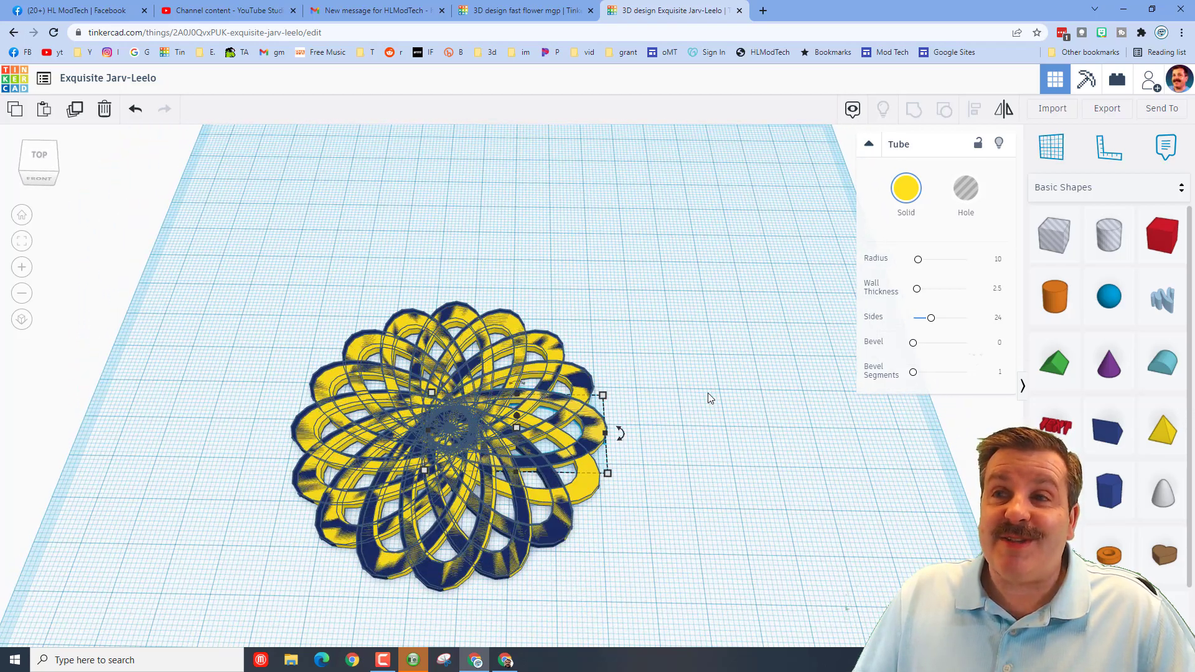
Step: Generate a new collaboration link for the flower design, copy it, and close the sharing dialog
click(1150, 82)
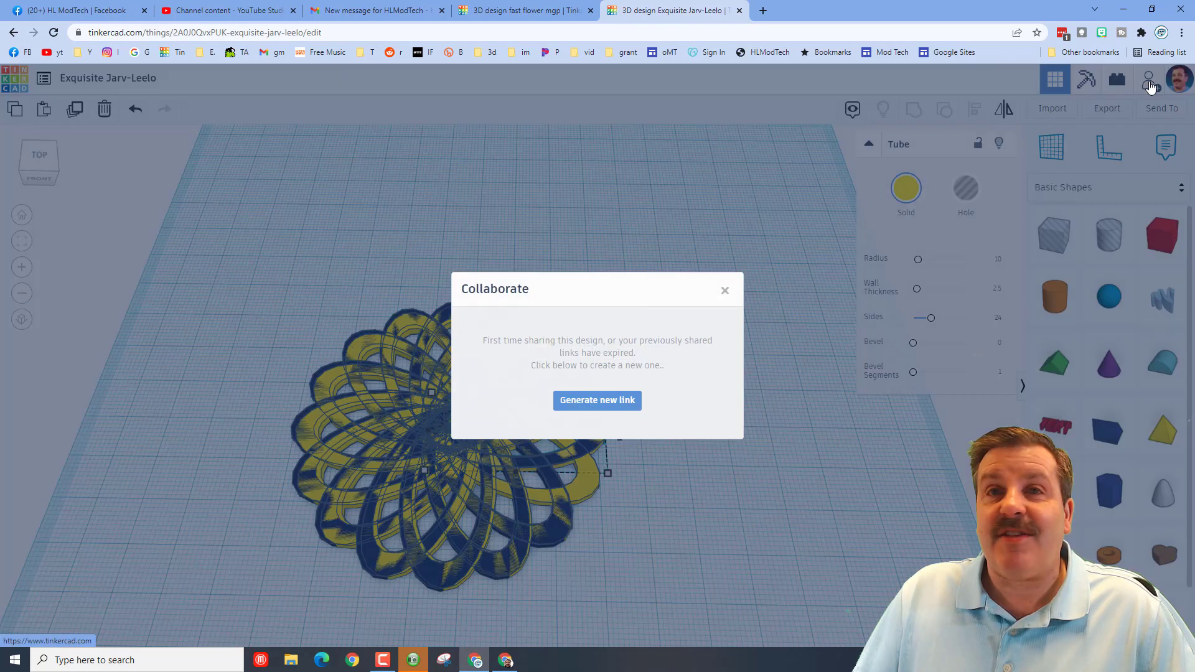
click(598, 399)
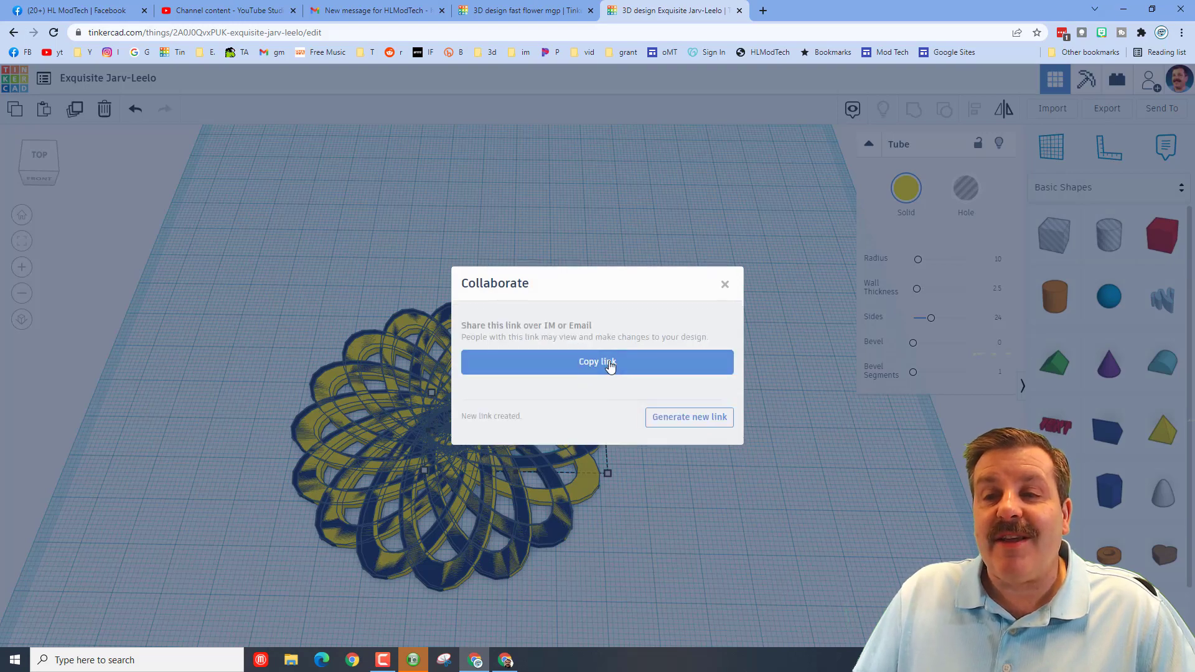
click(610, 366)
click(724, 285)
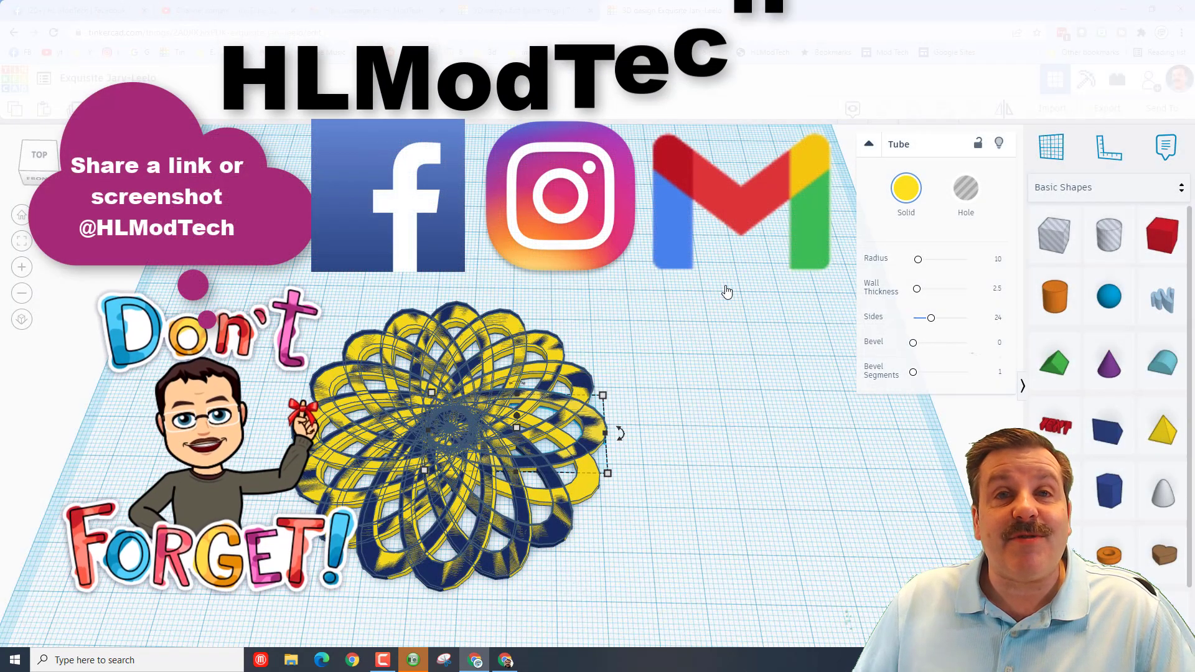